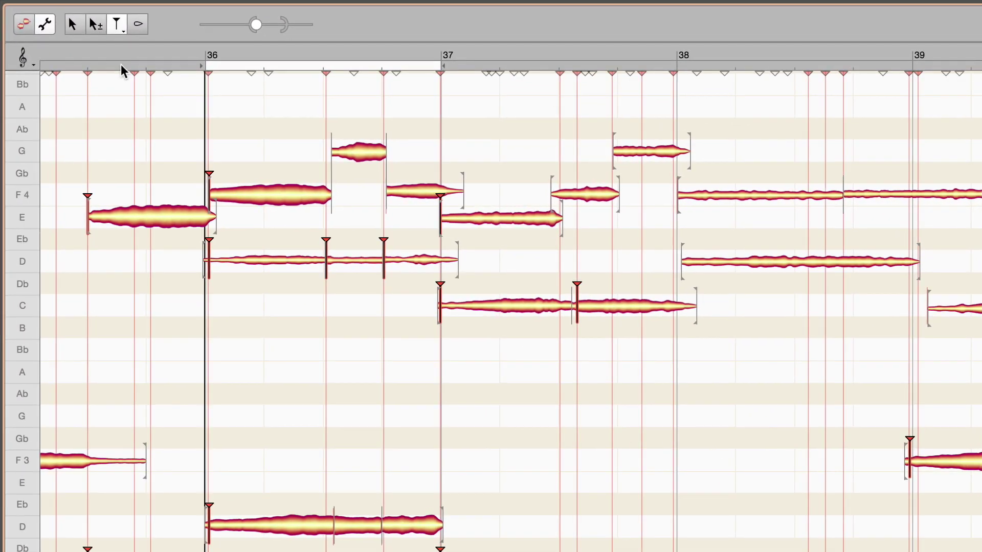
- Activate the hollow starting point just after bar 36, then select the F4 note
double_click(251, 73)
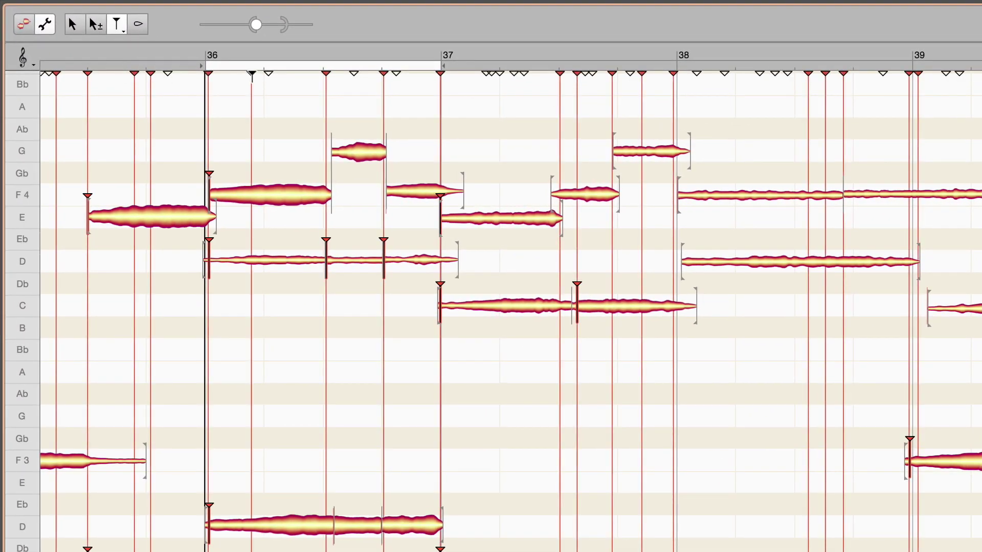
click(268, 195)
right_click(268, 202)
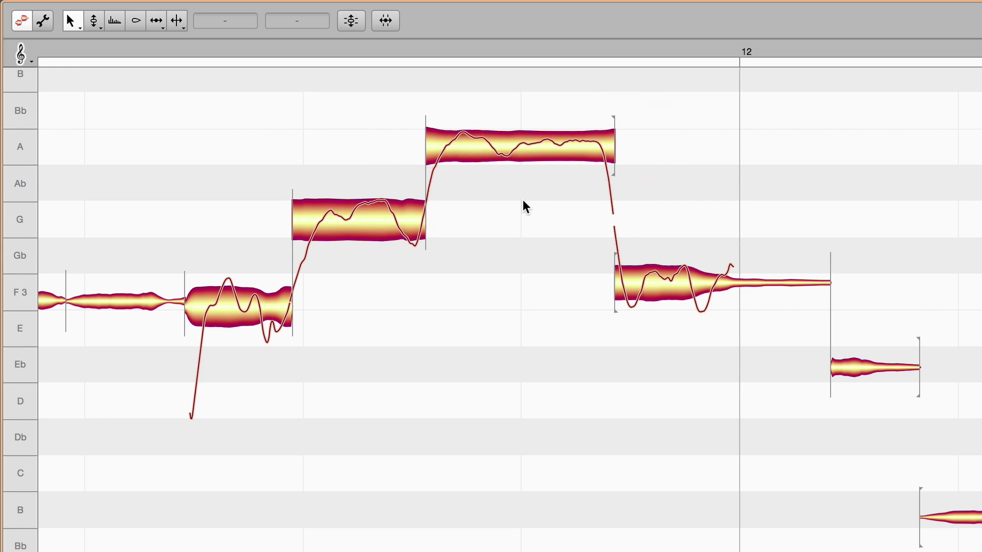
- Delay the A note's start so the G note before it lasts longer, and play it back
click(461, 152)
drag(460, 153, 543, 163)
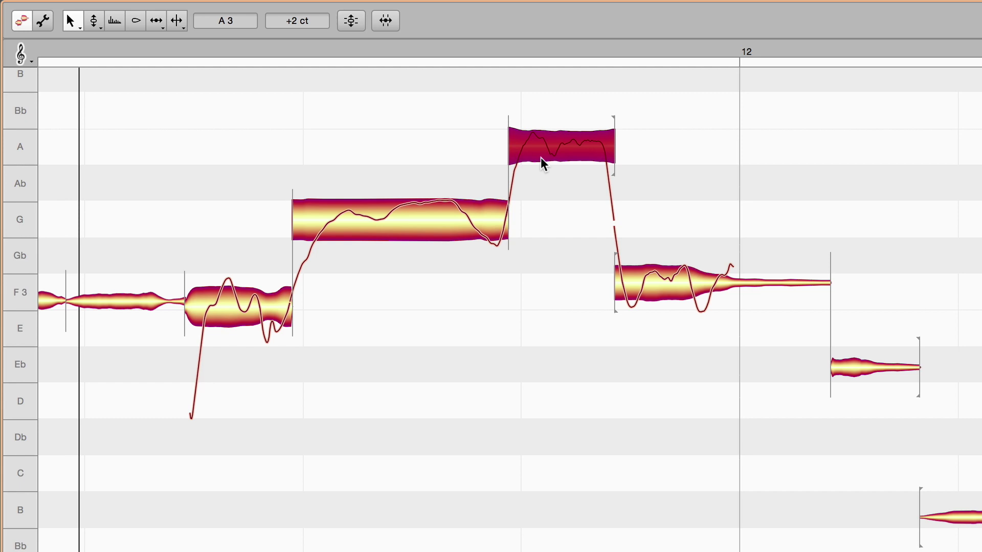
key(space)
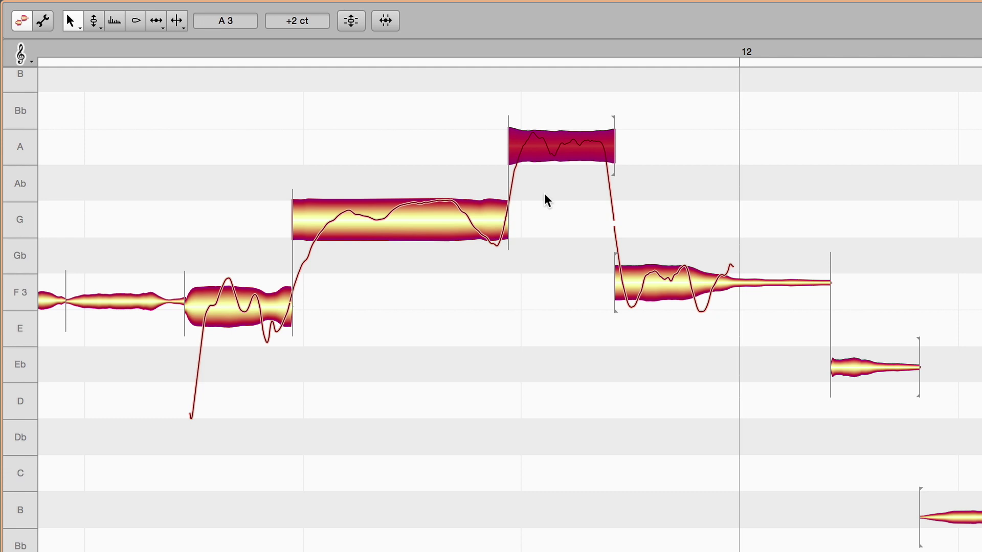
- Select the F3 and Eb notes together and shift them slightly later
click(545, 193)
drag(559, 195, 921, 439)
drag(686, 296, 898, 299)
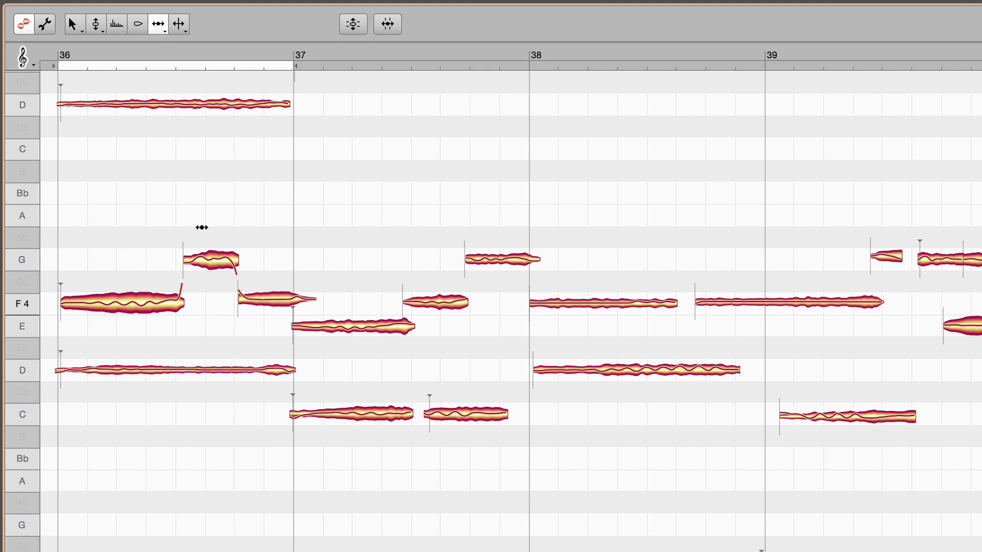
- Pull the G note's start earlier near bar 36, shortening the preceding F4 note
click(184, 260)
mouse_move(184, 260)
mouse_down()
mouse_move(108, 265)
mouse_move(193, 270)
mouse_up()
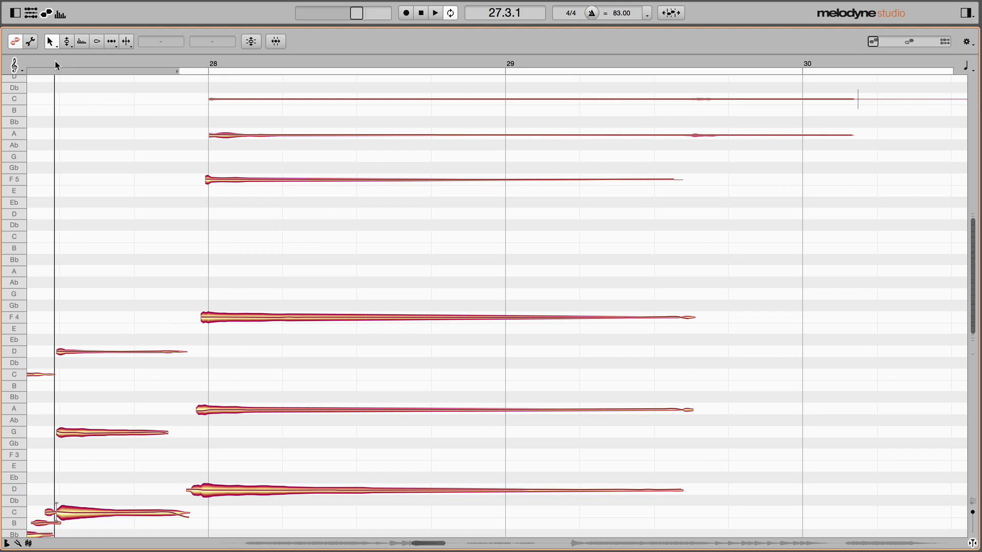
- Play the bar 28 chord from bar 27, stop, then replay it with staggered upper notes
key(space)
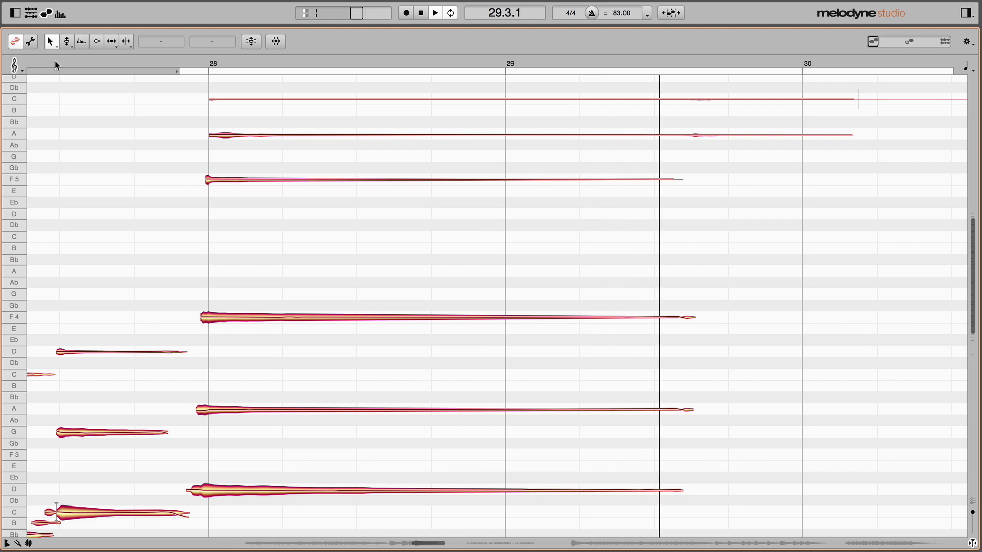
key(space)
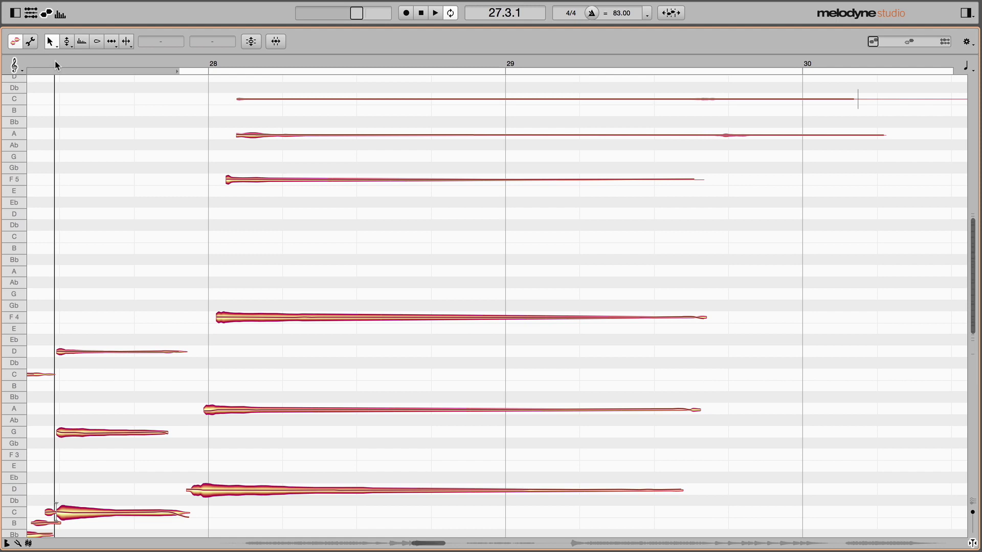
key(space)
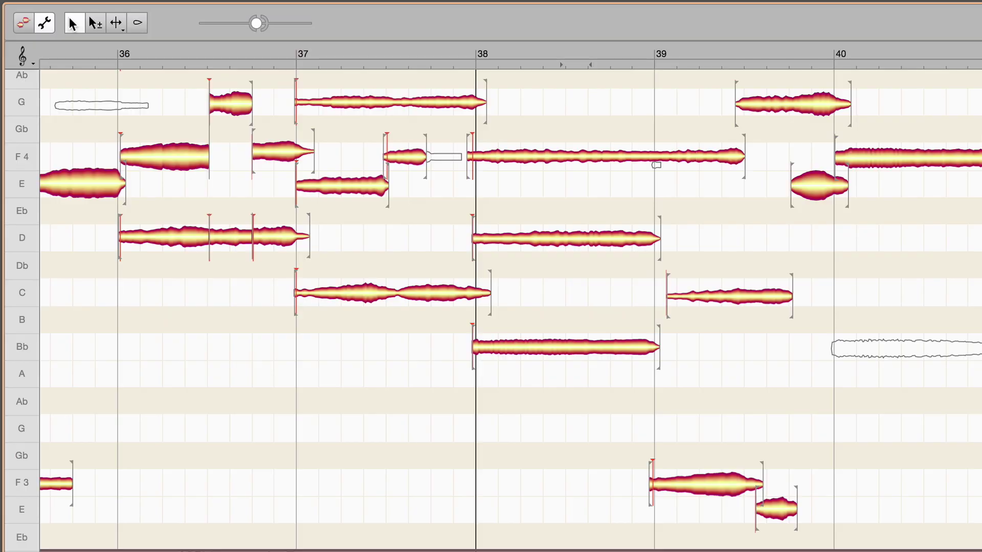
- Turn on the Note Separation tool to display starting-point lines around bars 38–40
click(118, 23)
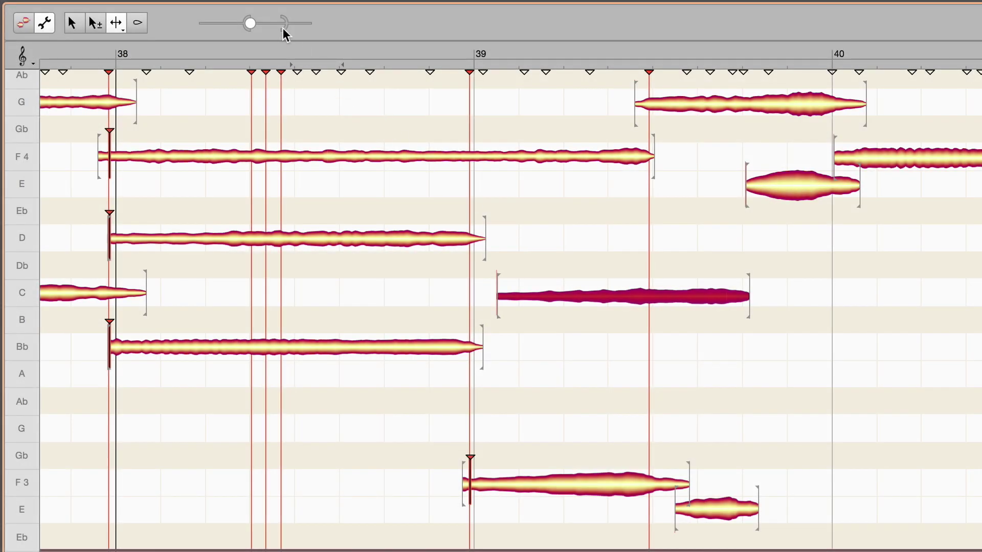
- Widen and raise the sensitivity slider, then nudge one starting-point line slightly later
drag(284, 35, 307, 35)
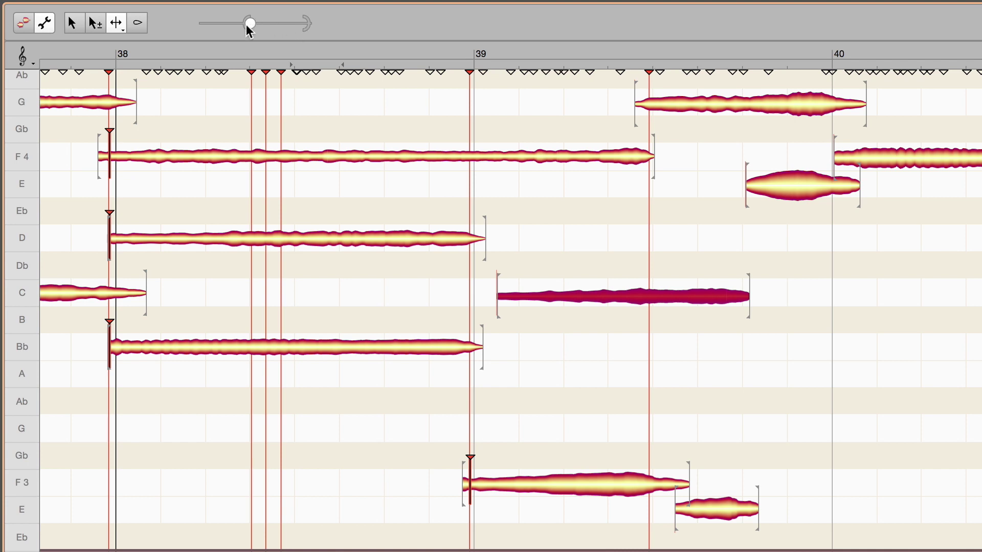
drag(249, 30, 300, 31)
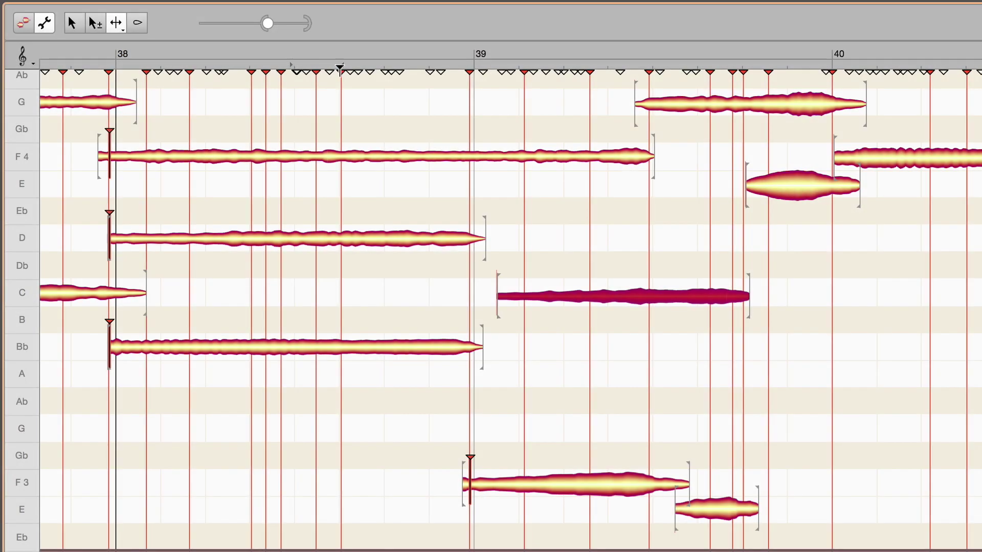
mouse_move(340, 67)
mouse_down()
mouse_move(381, 71)
mouse_move(340, 74)
mouse_up()
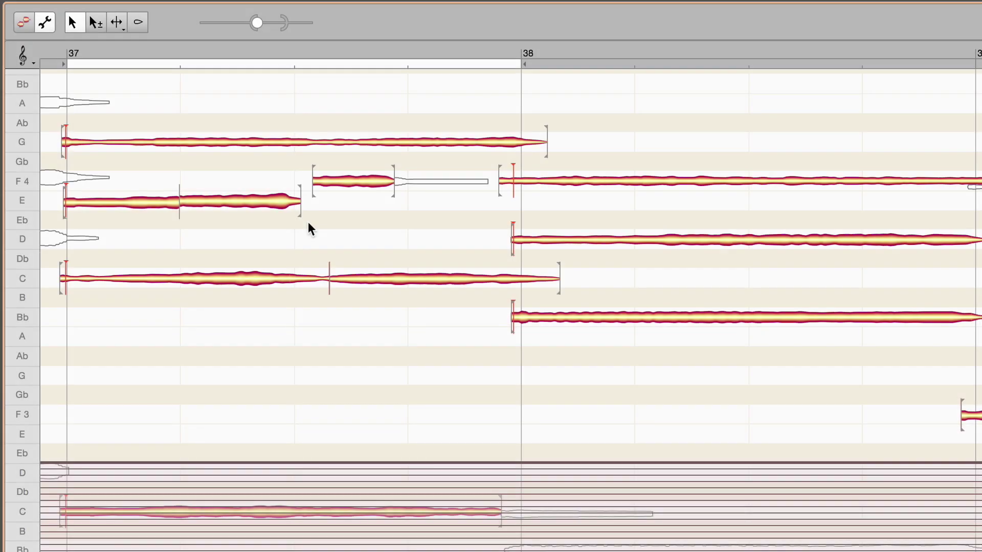
- Re-split the E and C notes at the line after bar 37 and delete the F4 fragment
right_click(308, 222)
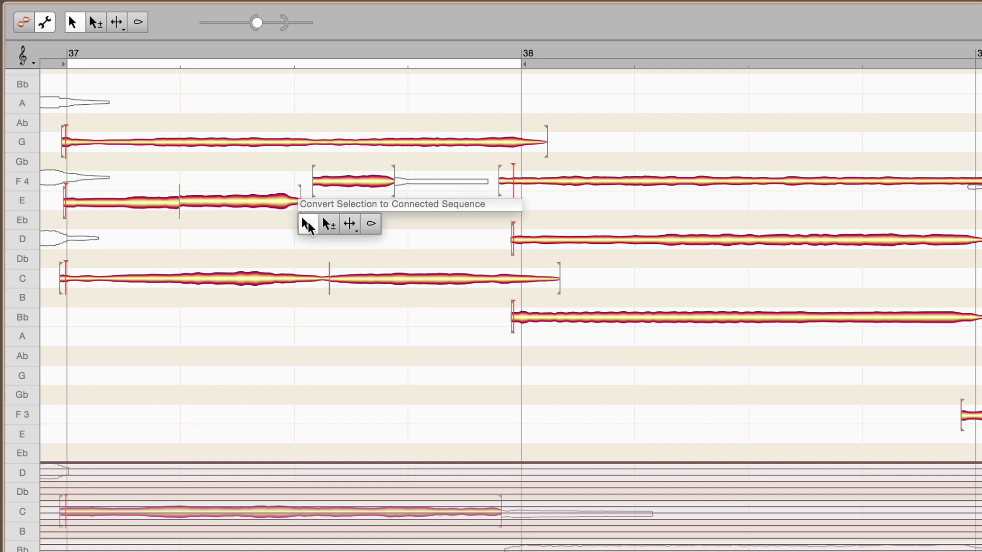
click(352, 226)
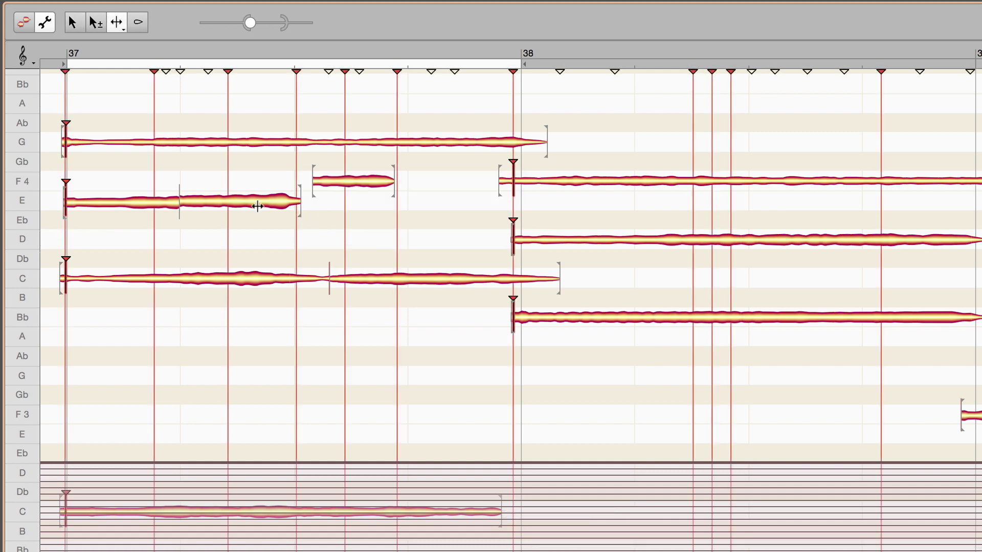
double_click(179, 201)
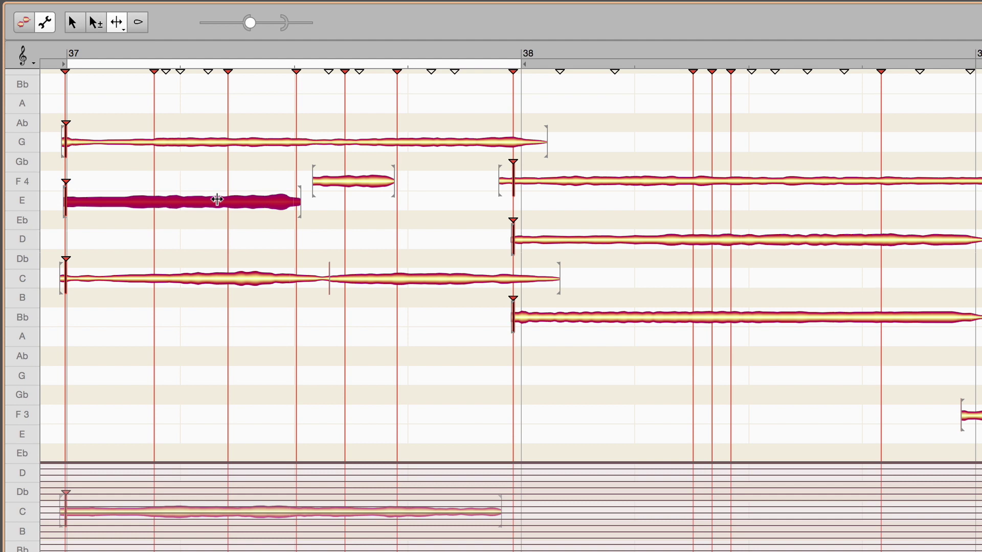
double_click(228, 202)
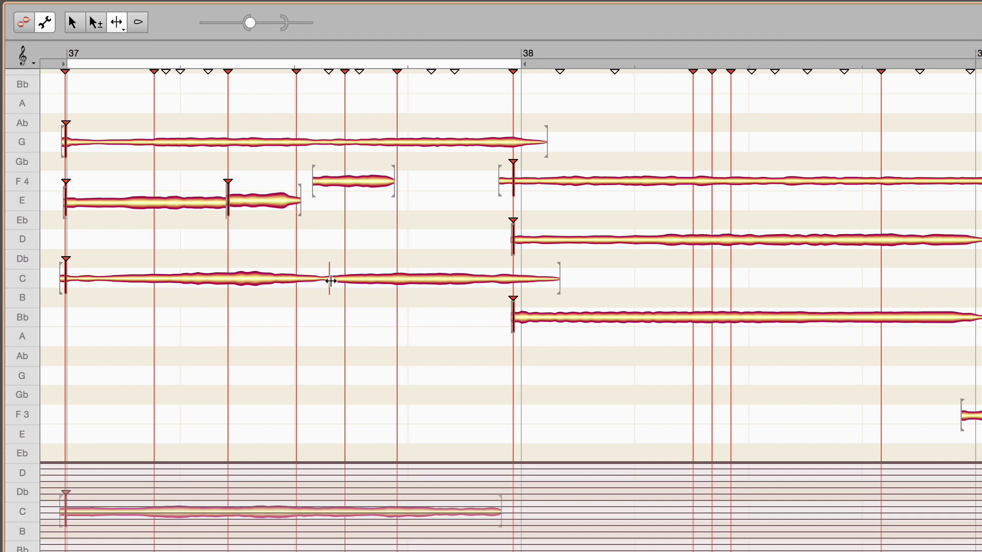
click(330, 280)
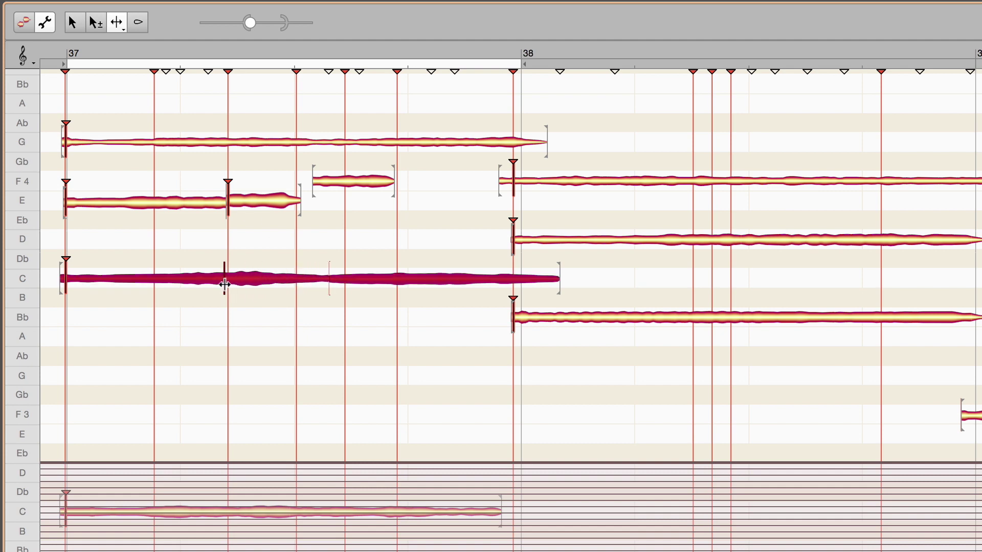
click(222, 284)
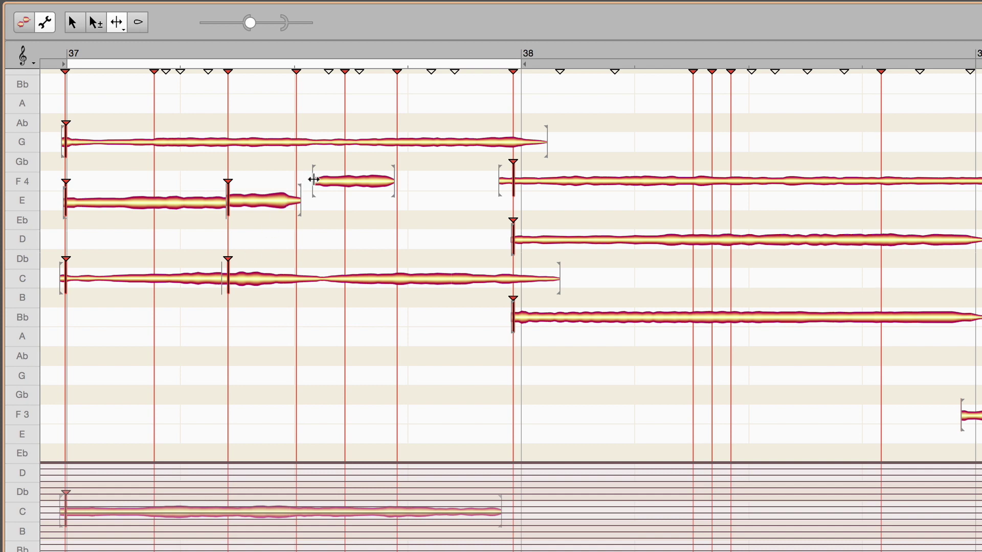
key(Delete)
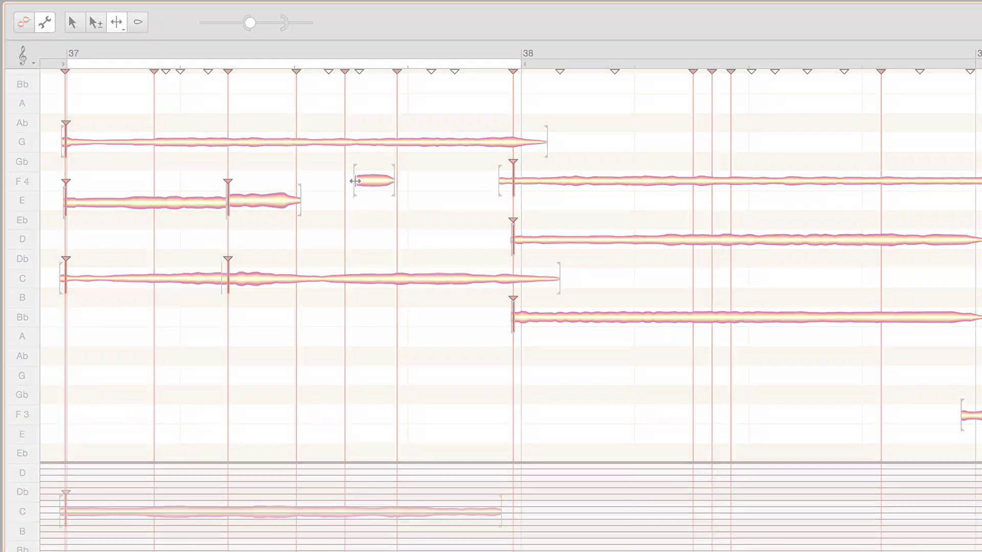
- Split the E note in bar 37 in two, then switch to the Starting-Point tool
right_click(355, 181)
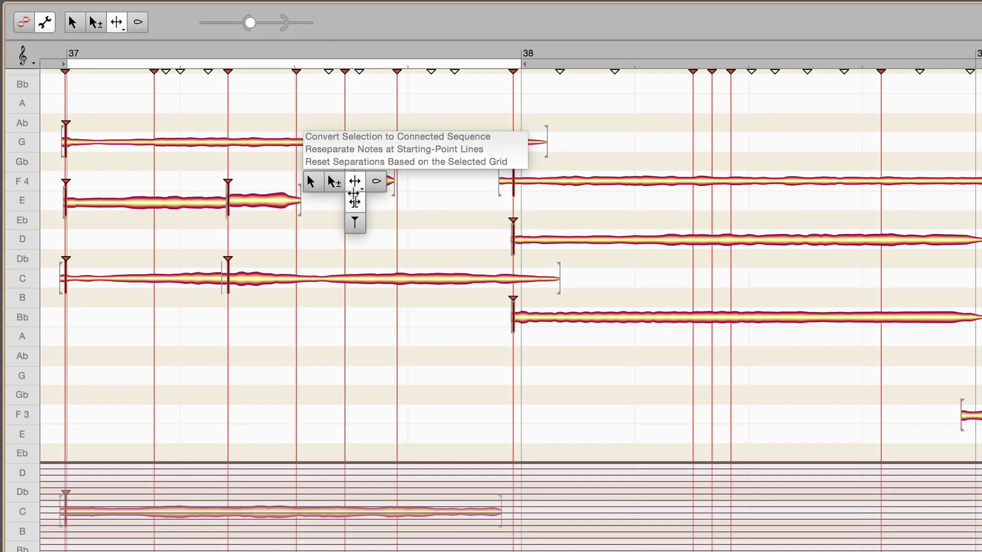
click(355, 202)
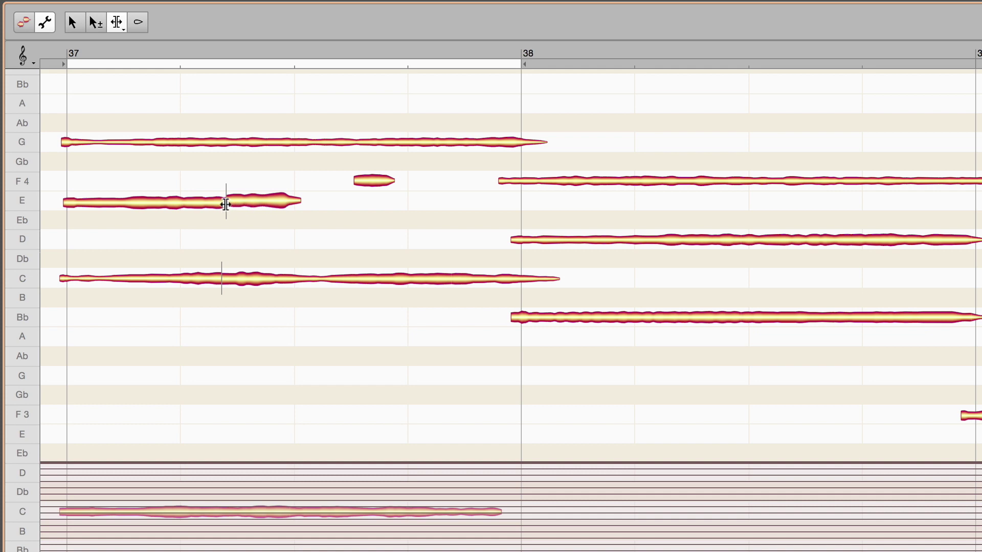
click(225, 204)
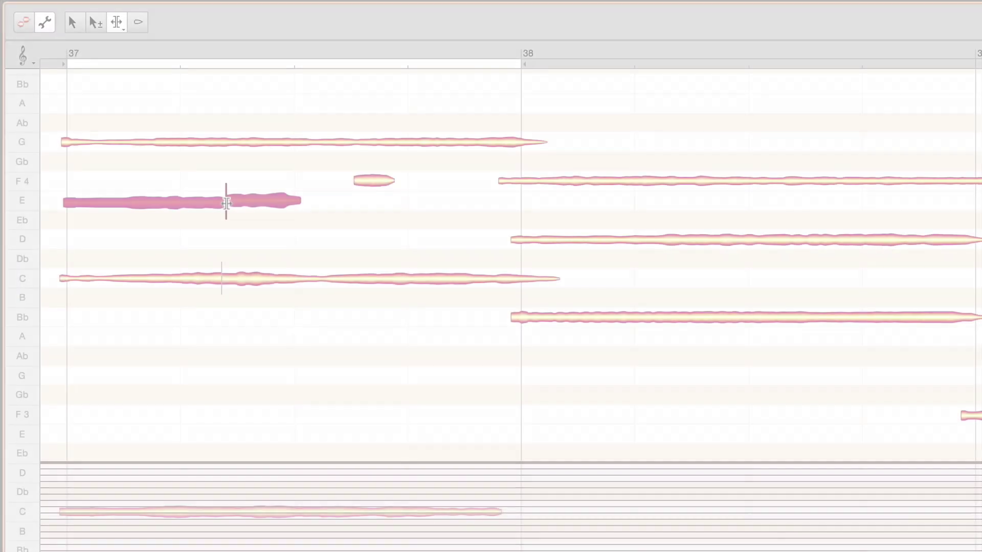
right_click(226, 203)
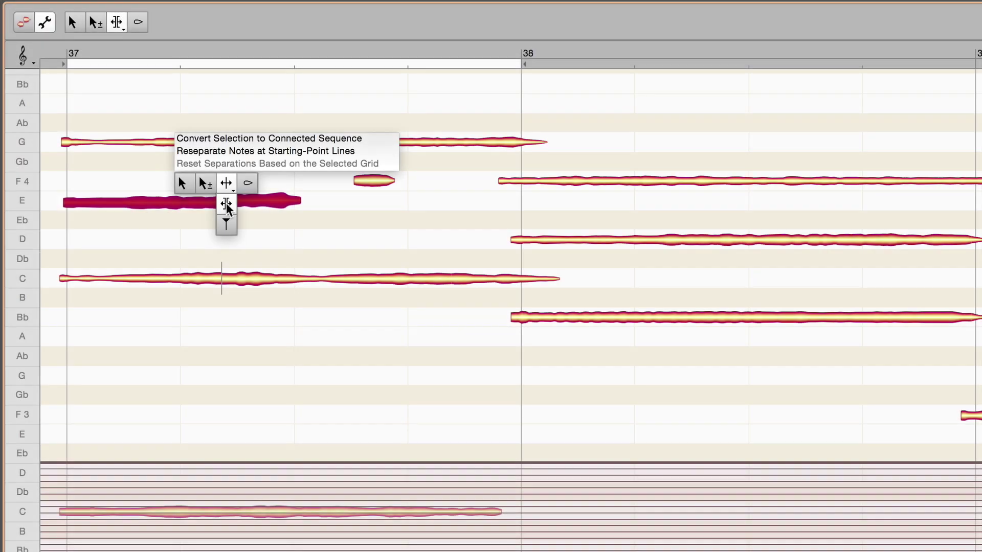
click(226, 224)
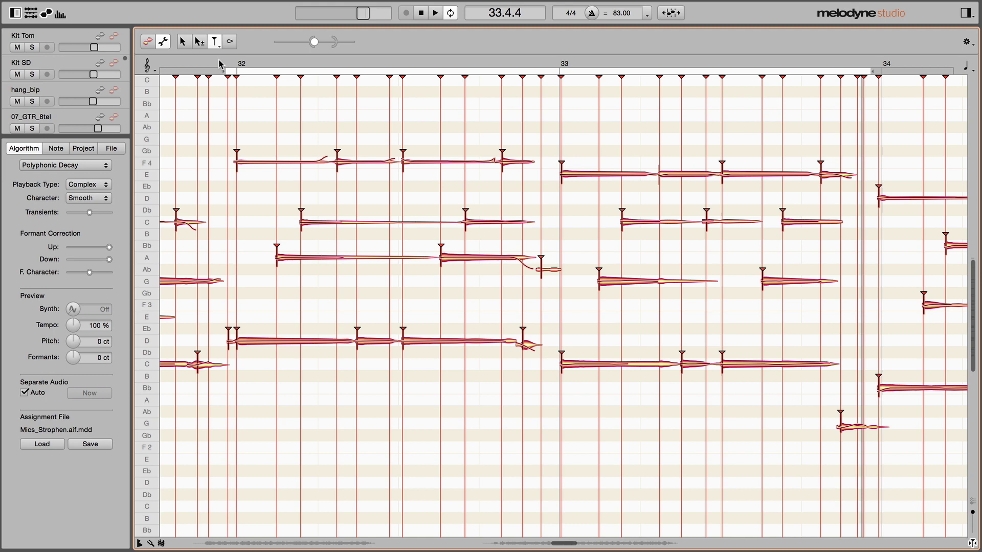
- At 46% preview tempo, play from just before bar 32, then restart from bar 32
double_click(219, 63)
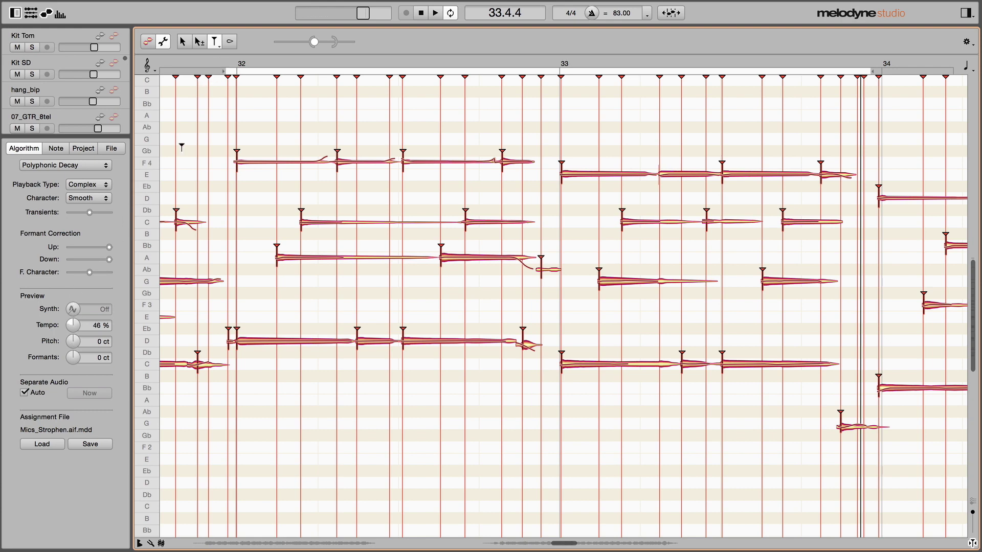
click(228, 64)
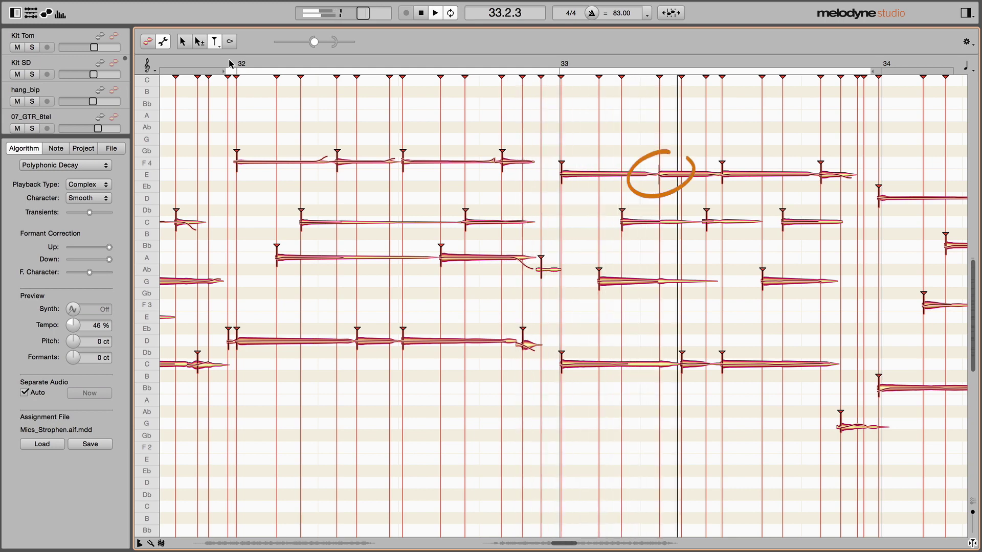
- Jump the playhead back to just before bar 33 to hear the E note again
click(614, 65)
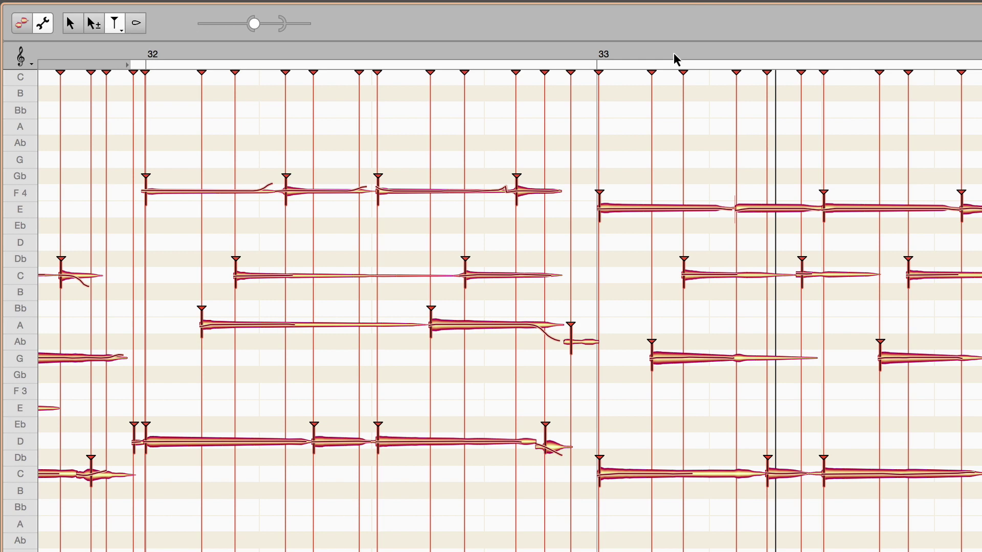
- Split the E note after bar 33 with a new starting point, then play from bar 33
click(736, 207)
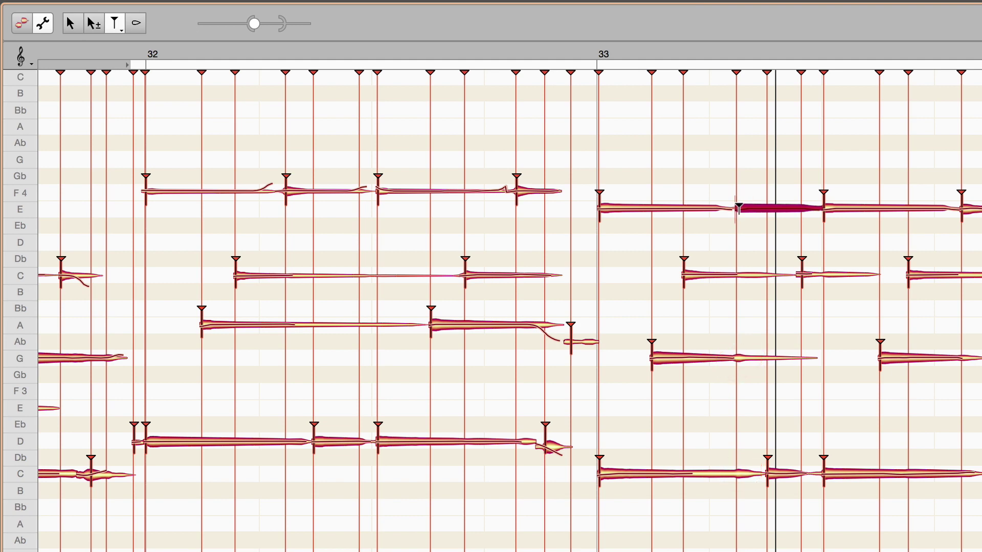
click(737, 207)
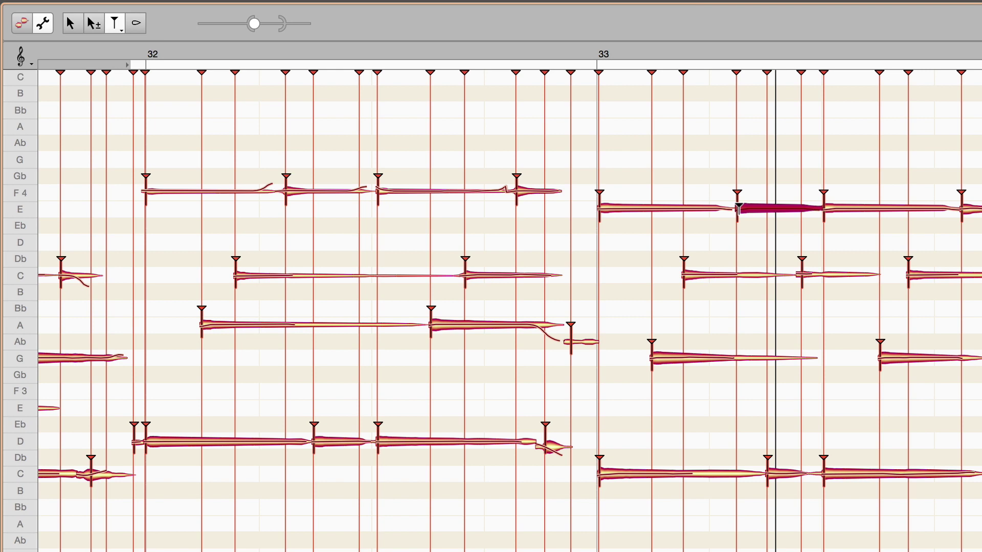
click(597, 55)
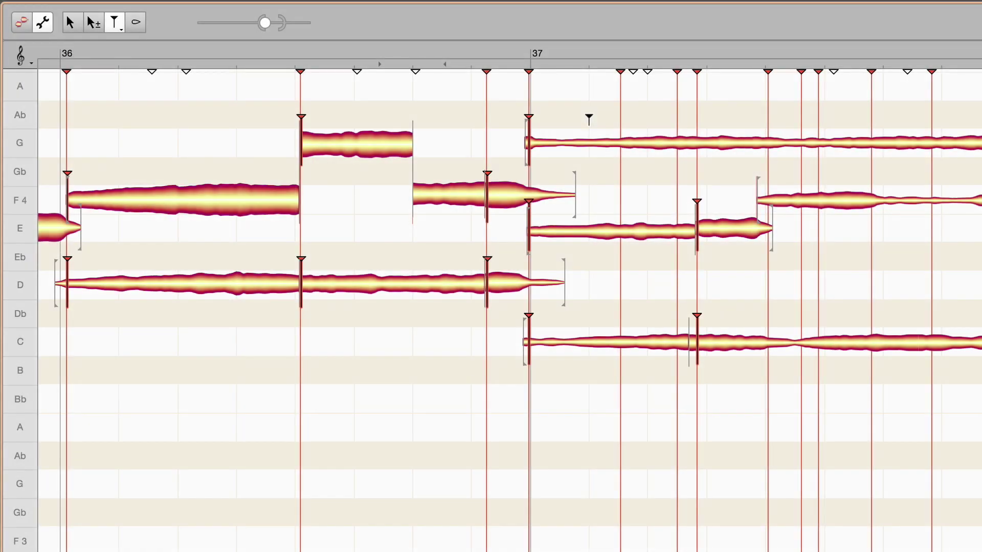
- Reseparate the bar 37 G, E and C notes at their starting-point lines
drag(589, 119, 740, 369)
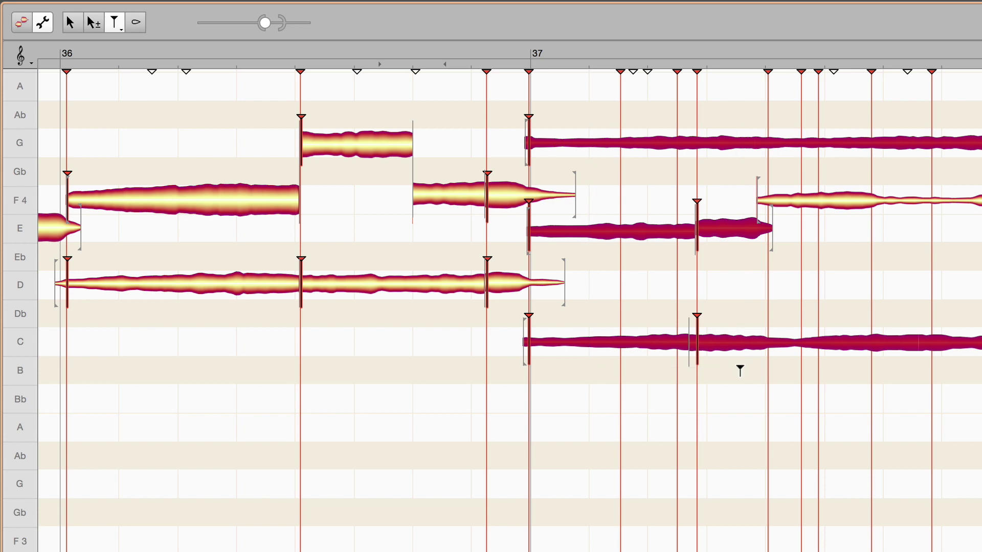
right_click(740, 369)
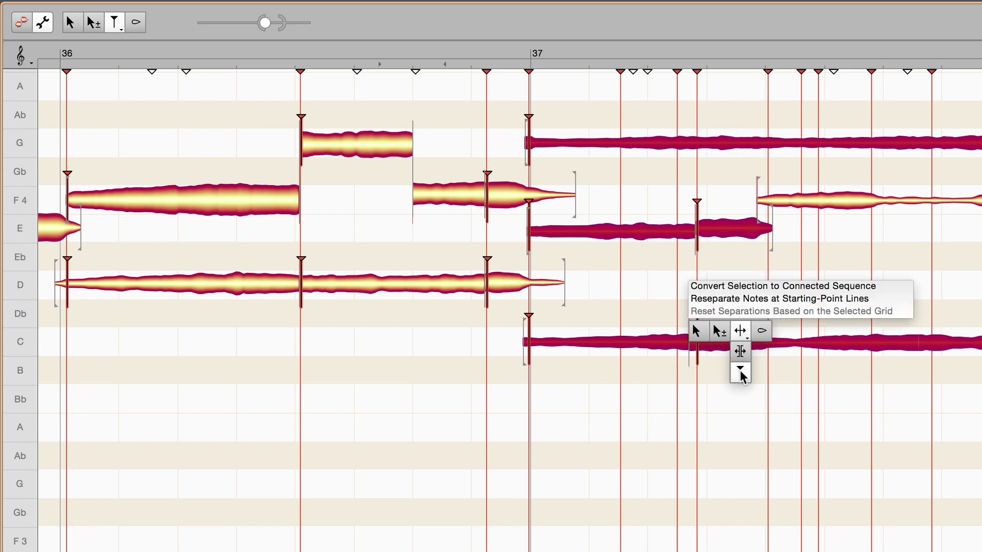
click(747, 299)
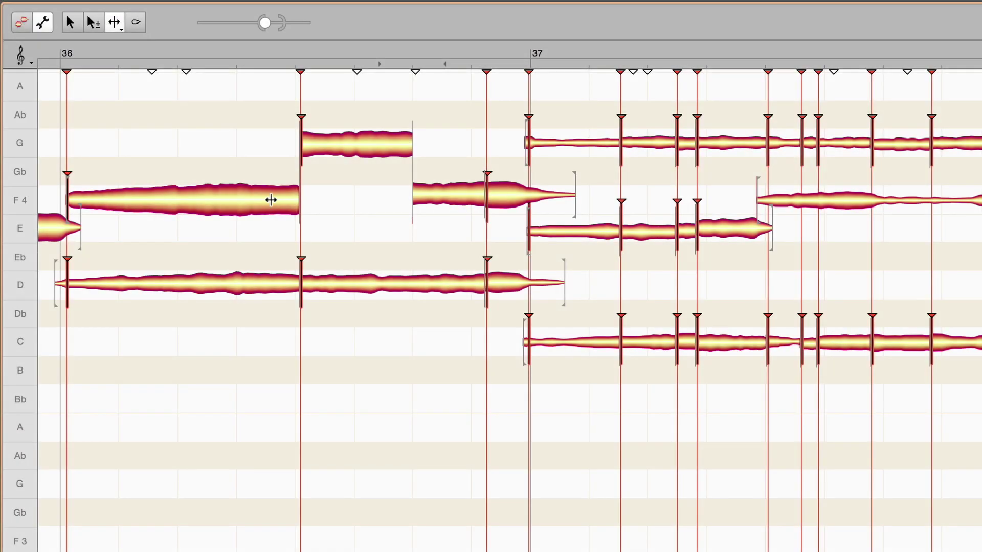
- Join the bar 36 F4, G and two F4 segments into a connected sequence
click(283, 191)
shift+click(340, 145)
shift+click(439, 195)
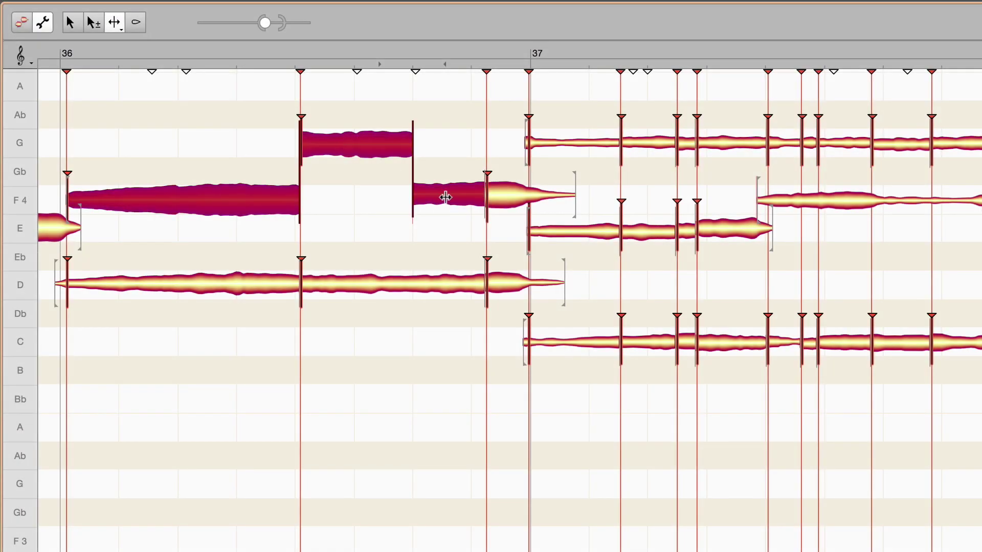
shift+click(504, 198)
right_click(504, 197)
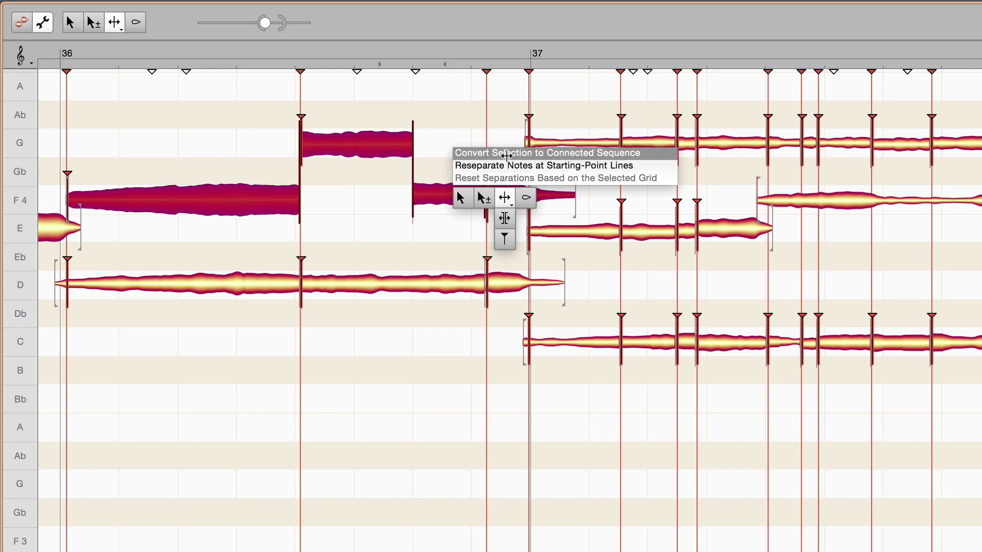
click(507, 155)
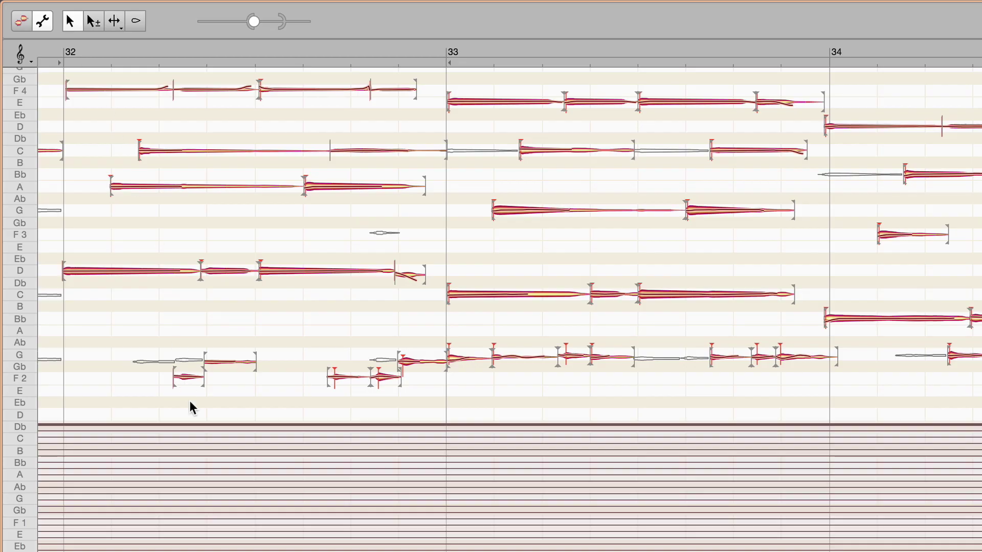
- Raise the lower pitch-range boundary to just above Ab, excluding the F2–G notes
drag(193, 424, 193, 339)
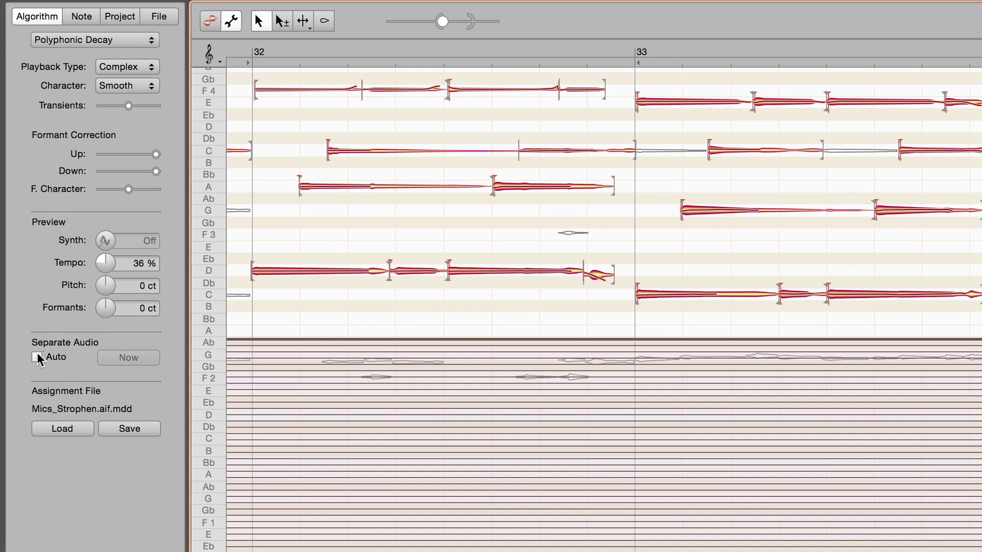
- Disable Separate Audio Auto, split bar 32's F4 note with a starting point, then recalculate separation
click(38, 357)
right_click(416, 241)
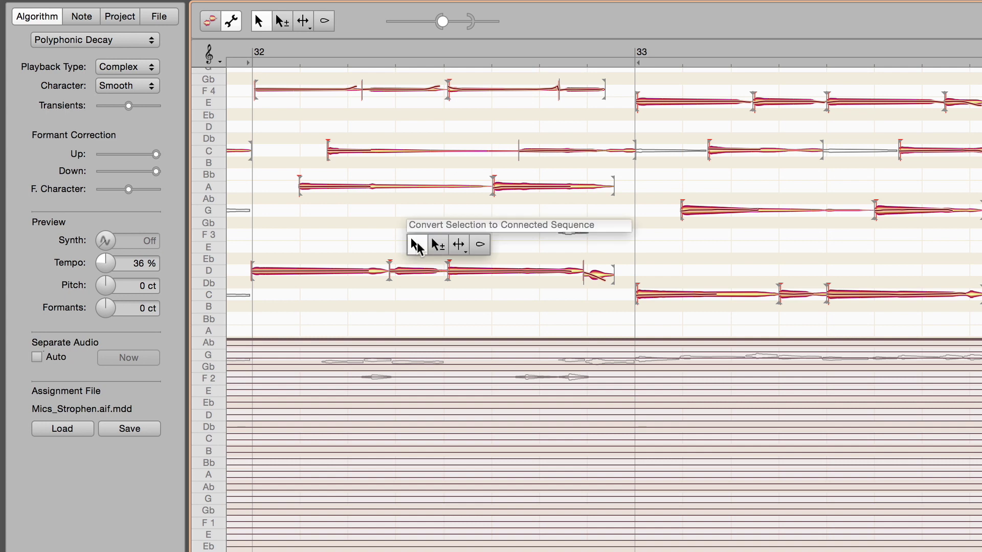
mouse_move(456, 244)
click(457, 283)
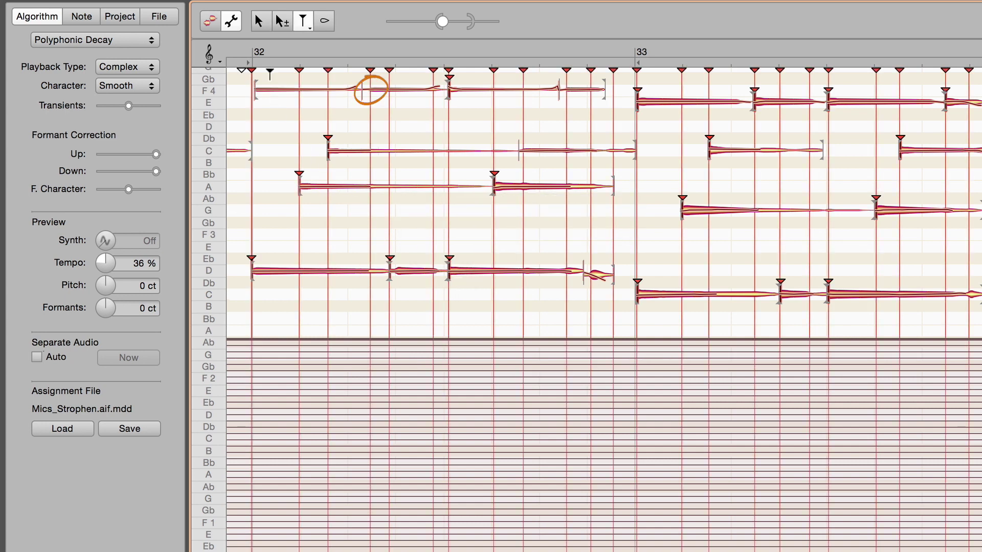
click(367, 90)
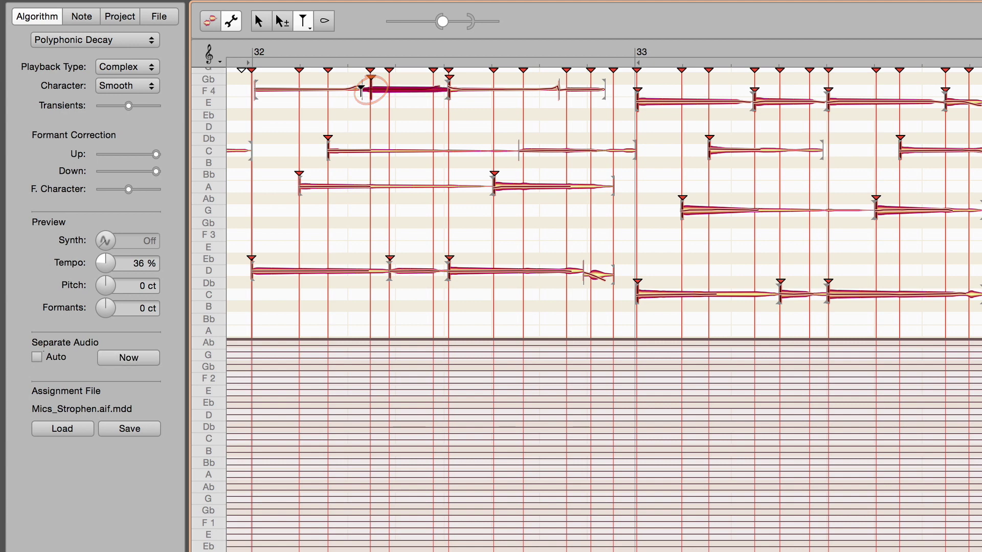
click(242, 54)
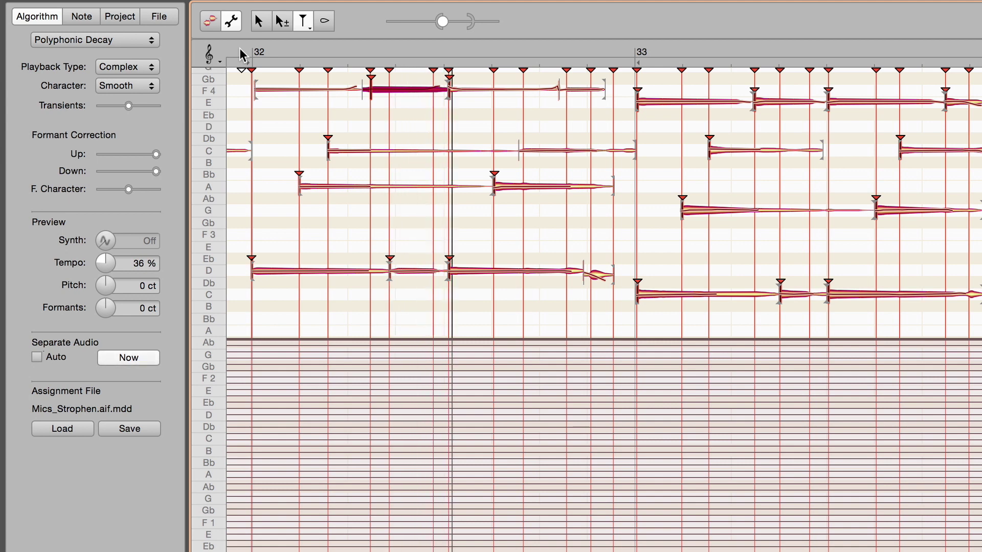
click(133, 359)
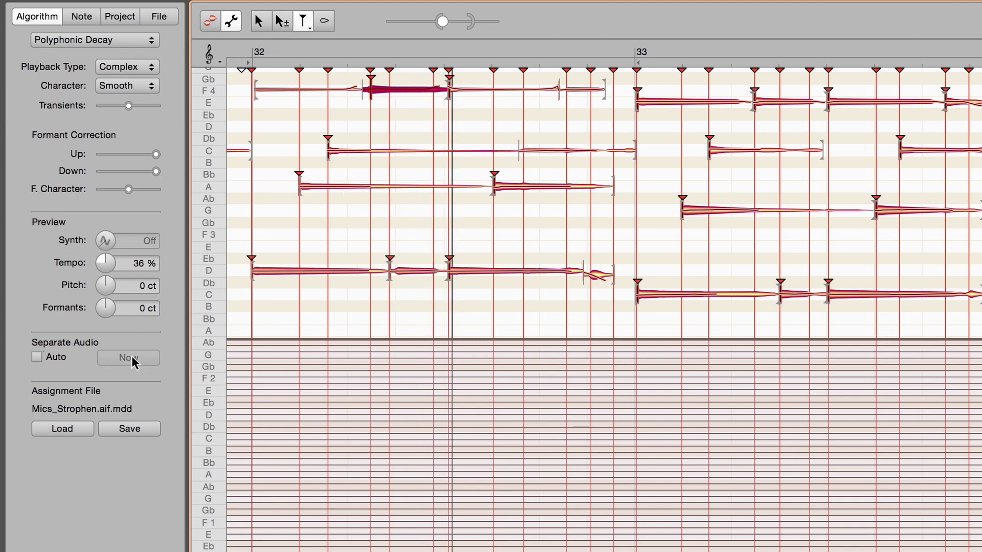
double_click(242, 49)
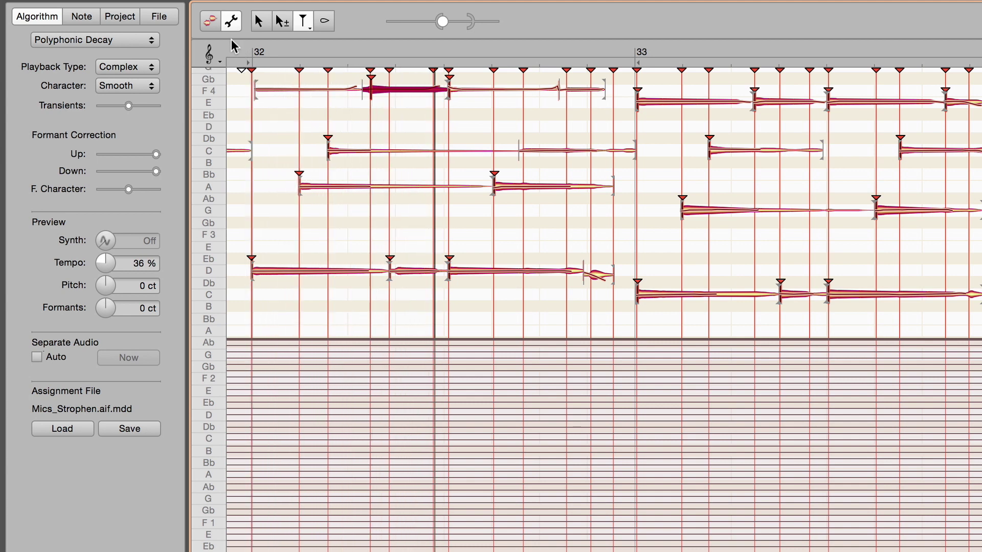
- Stop playback and switch from note assignment mode back to regular note editing
key(space)
click(210, 21)
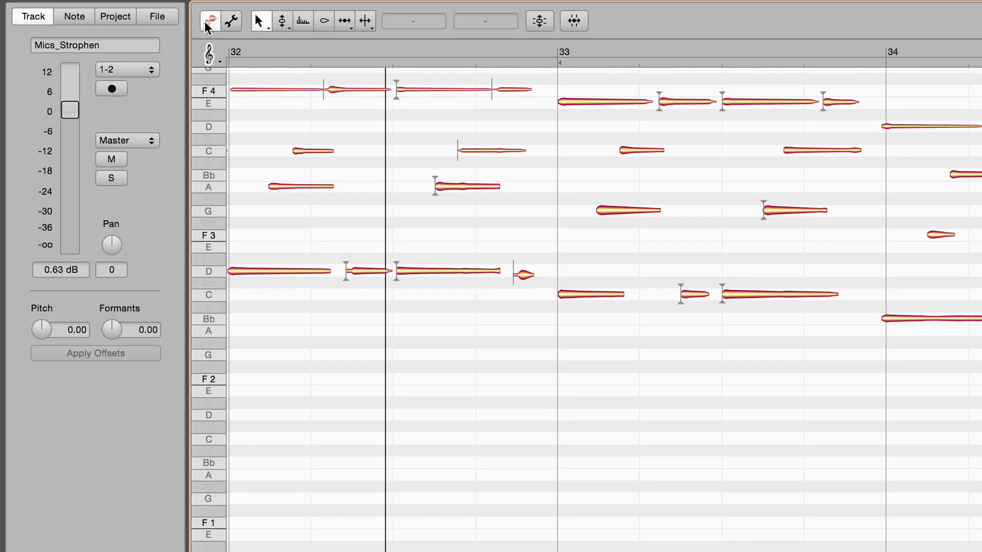